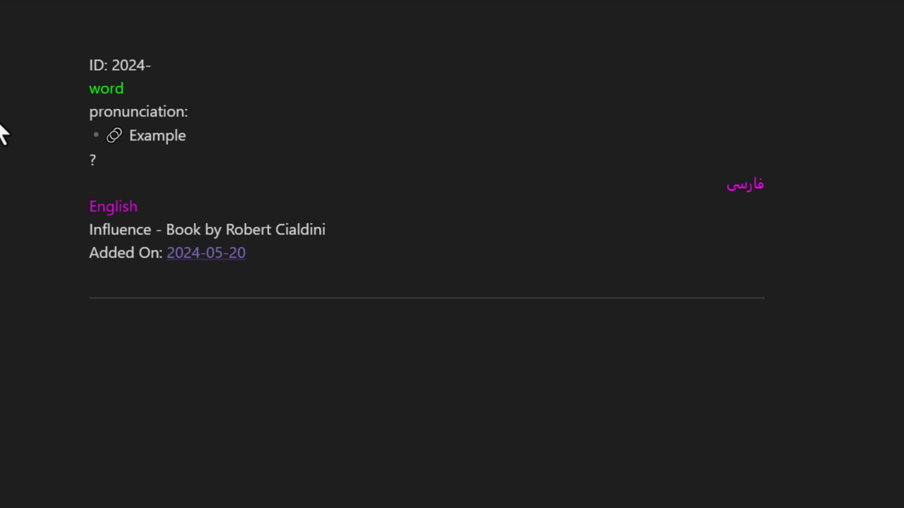
- Insert the new-word template into the English flashcards note and replace the "word" placeholder with "bogus"
{"action": "key", "text": "ctrl+alt+n"}
{"action": "key", "text": "ctrl+alt+n"}
{"action": "left_click", "coordinate": [185, 93]}
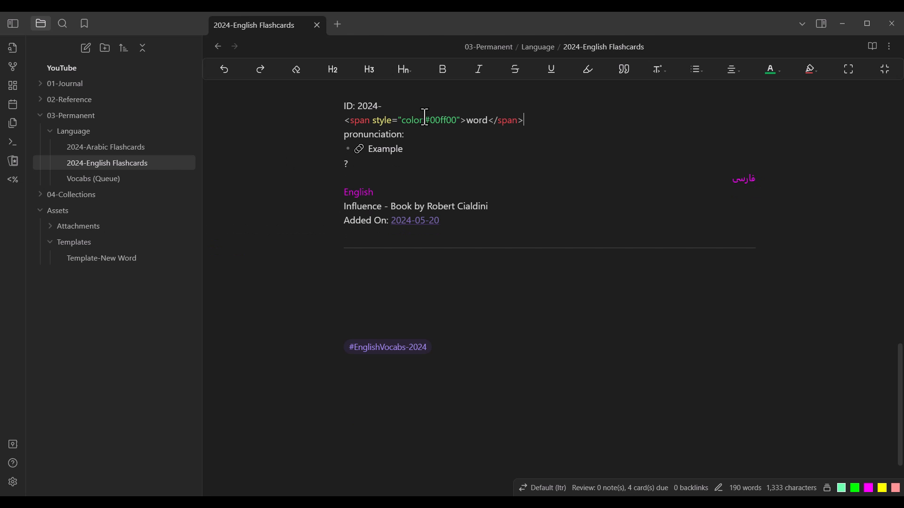
{"action": "double_click", "coordinate": [298, 92]}
{"action": "type", "text": "bogus"}
{"action": "left_click", "coordinate": [225, 117]}
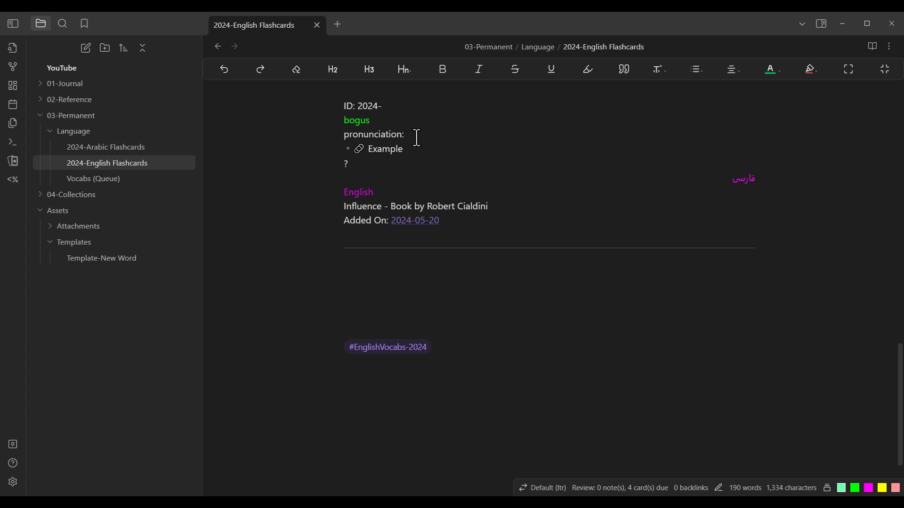
- Enter the pronunciation /ˈbəʊɡəs $ ˈboʊ-/ and replace Example with the sentence about Cornell University researchers building a computer program that could spot bogus recommendations
{"action": "type", "text": "/ˈbaʊɡəs $ ˈboʊ-/"}
{"action": "left_click_drag", "start_coordinate": [413, 149], "coordinate": [369, 151]}
{"action": "type", "text": "A team of Cornell University researchers decided that building a computer program that could spot bogus recommendations sounded like a useful thing to do."}
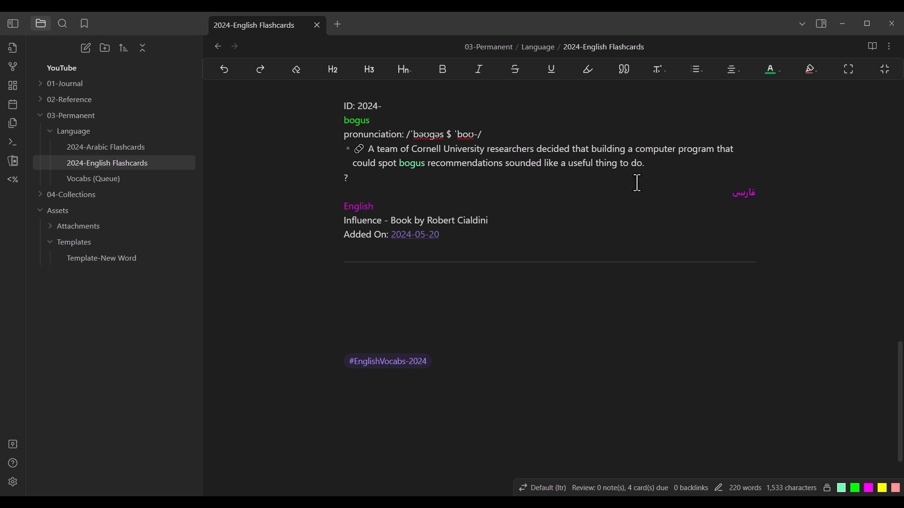
- Replace the فارسی placeholder on the card with the Persian meaning "جعلی، غیرواقعی"
{"action": "left_click", "coordinate": [621, 195]}
{"action": "double_click", "coordinate": [478, 194]}
{"action": "type", "text": "غیر جعلی"}
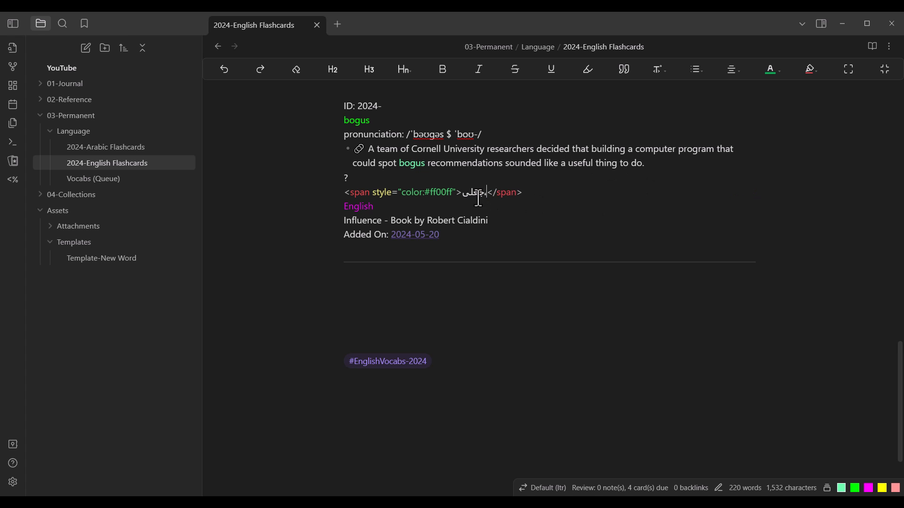
{"action": "type", "text": "واقعی"}
- Replace the English placeholder on the card with the definition "false, not real"
{"action": "left_click", "coordinate": [471, 205]}
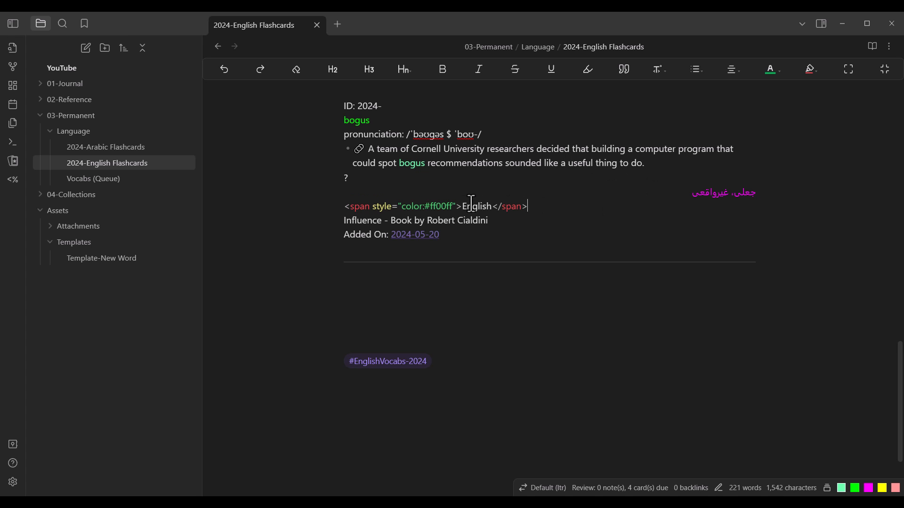
{"action": "double_click", "coordinate": [472, 207]}
{"action": "type", "text": "false, not real"}
{"action": "left_click", "coordinate": [534, 222]}
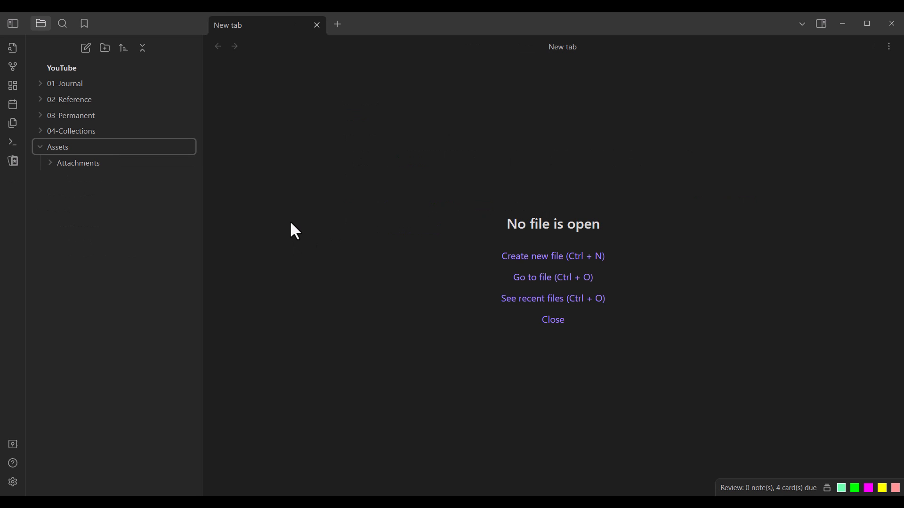
- Create a folder named Templates inside the Assets folder
{"action": "mouse_move", "coordinate": [56, 148]}
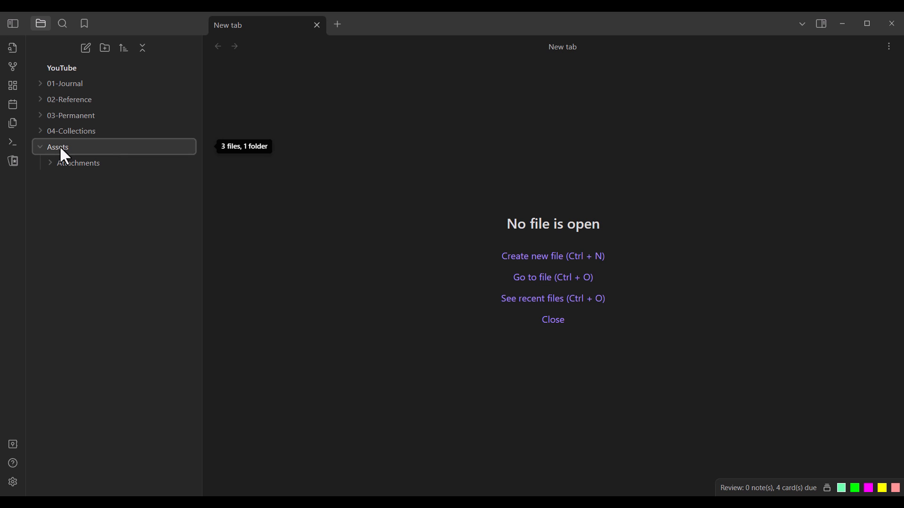
{"action": "right_click", "coordinate": [59, 150]}
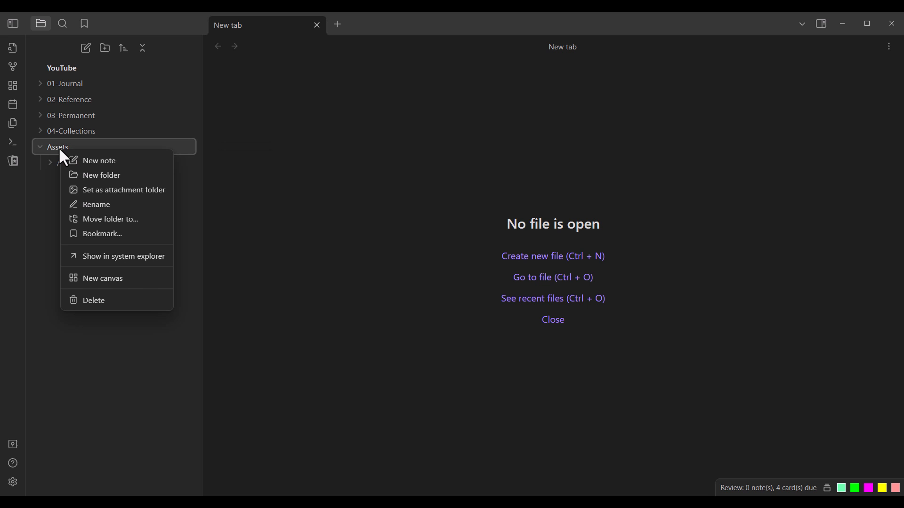
{"action": "left_click", "coordinate": [92, 177]}
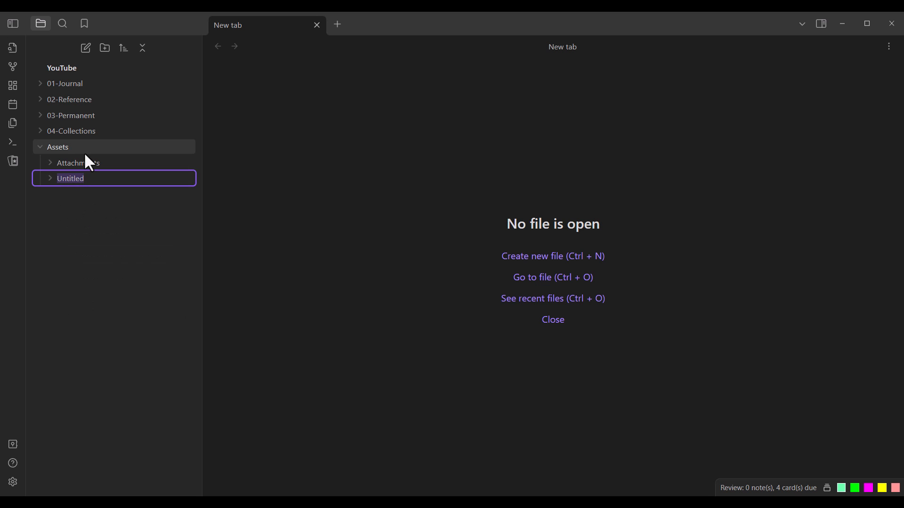
{"action": "type", "text": "Templates"}
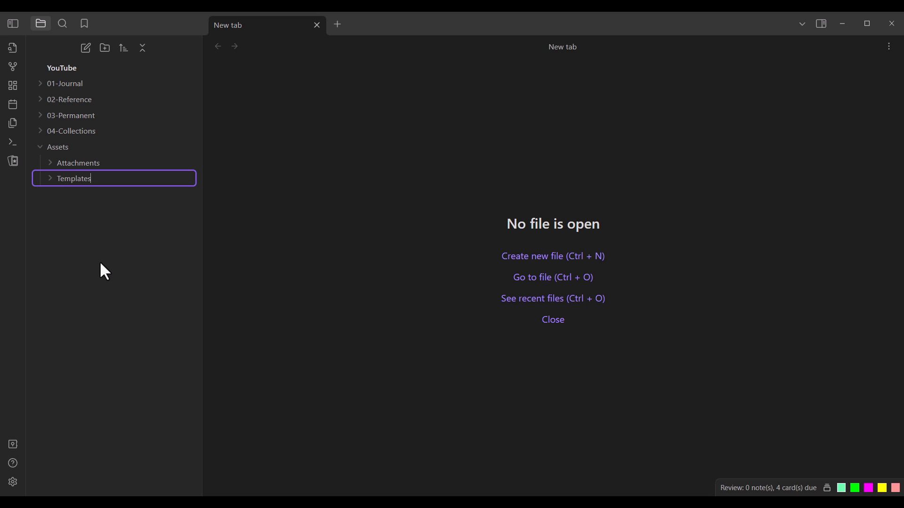
{"action": "key", "text": "Return"}
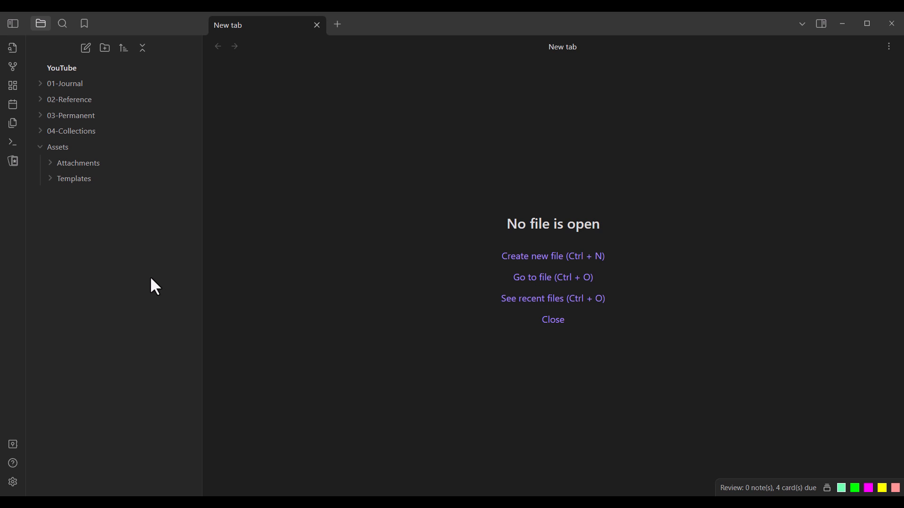
- Create a note titled "Template-New Word" in the Templates folder and expand that folder in the file list
{"action": "right_click", "coordinate": [73, 189]}
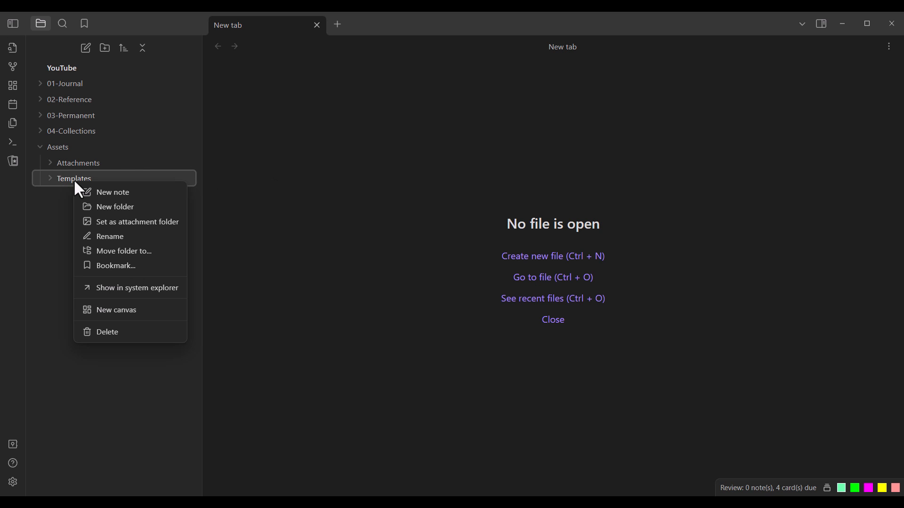
{"action": "left_click", "coordinate": [117, 197]}
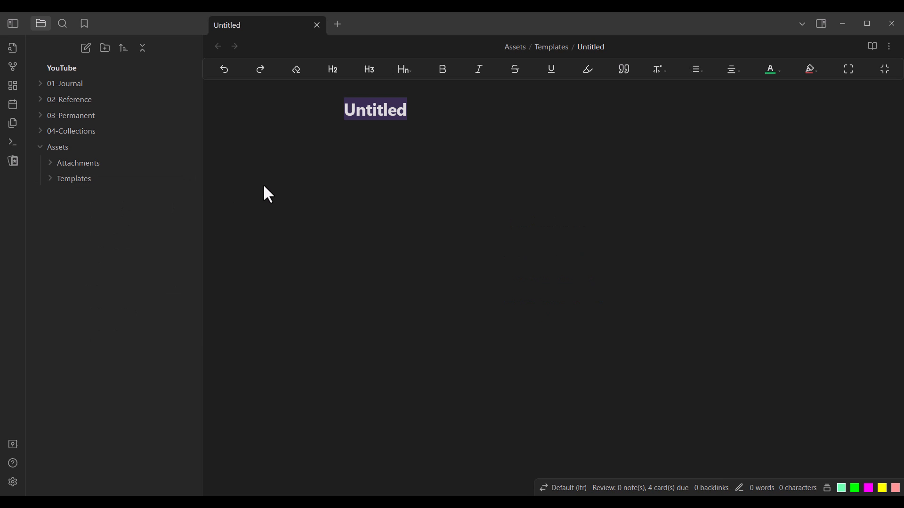
{"action": "type", "text": "Templ"}
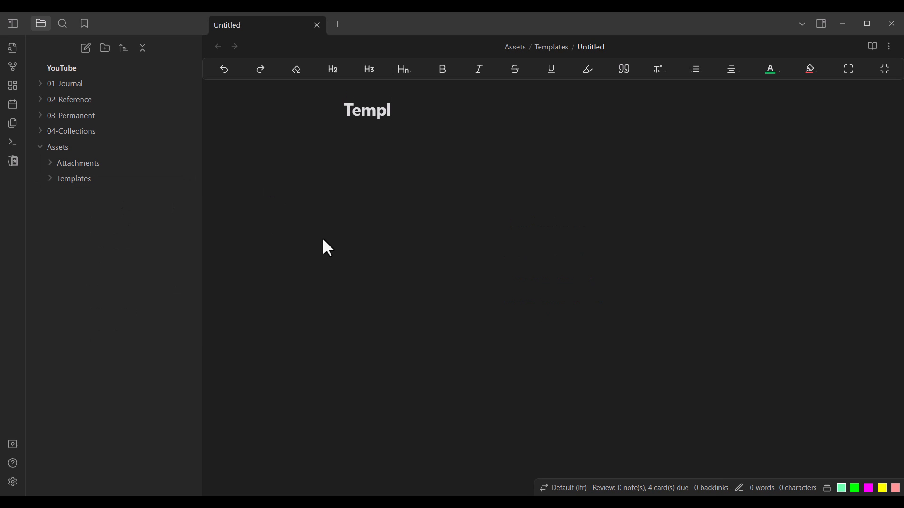
{"action": "type", "text": "ate-New Word"}
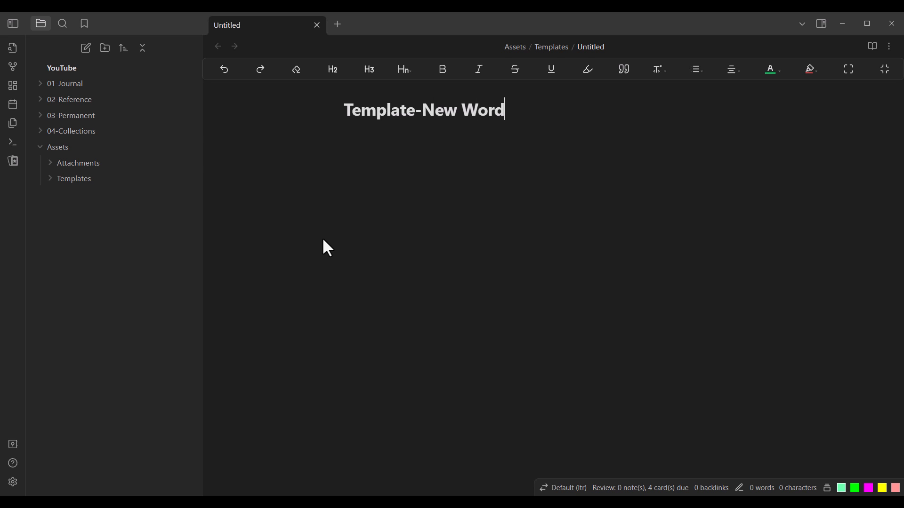
{"action": "key", "text": "Return"}
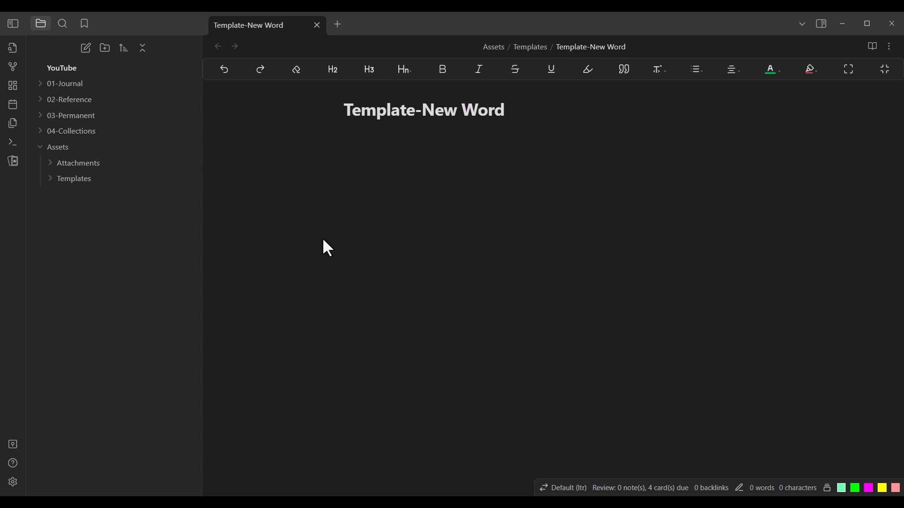
{"action": "left_click", "coordinate": [50, 181]}
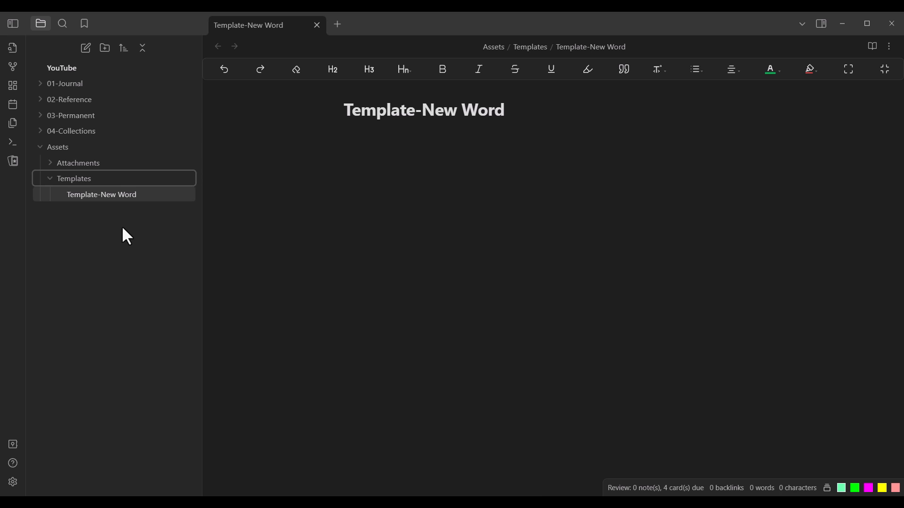
- Fill the note with the flashcard lines ID: 2024-, word, pronunciation:, Example, ?, فارسی, English, Influence - Book by Robert Cialdini and Added On: [[2024-05-20]]
{"action": "left_click", "coordinate": [273, 165]}
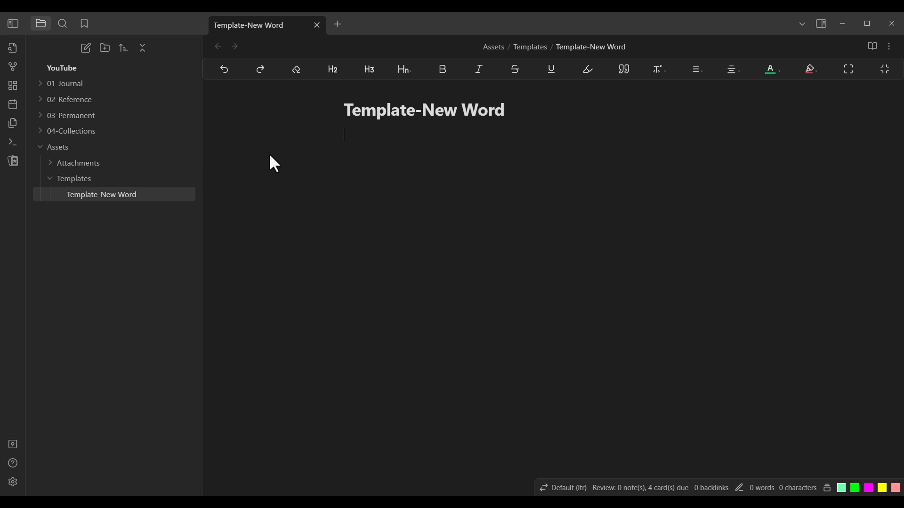
{"action": "type", "text": "ID: 2024- word pronunciation: Example ? فارسی English Influence - Book by Robert Cialdini Added On: [[2024-05-20]]"}
{"action": "key", "text": "Return"}
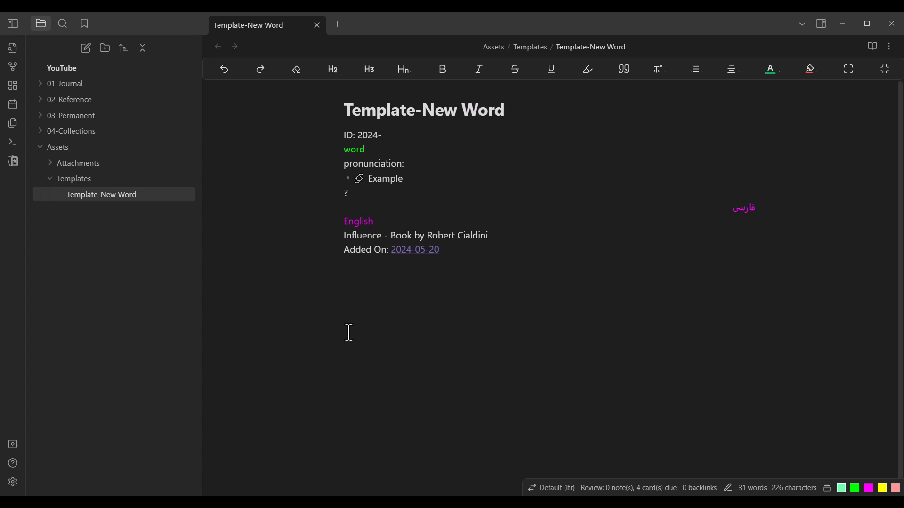
- Find the Templater plugin by searching the community plugins for "templater", then install and enable it
{"action": "left_click", "coordinate": [13, 481]}
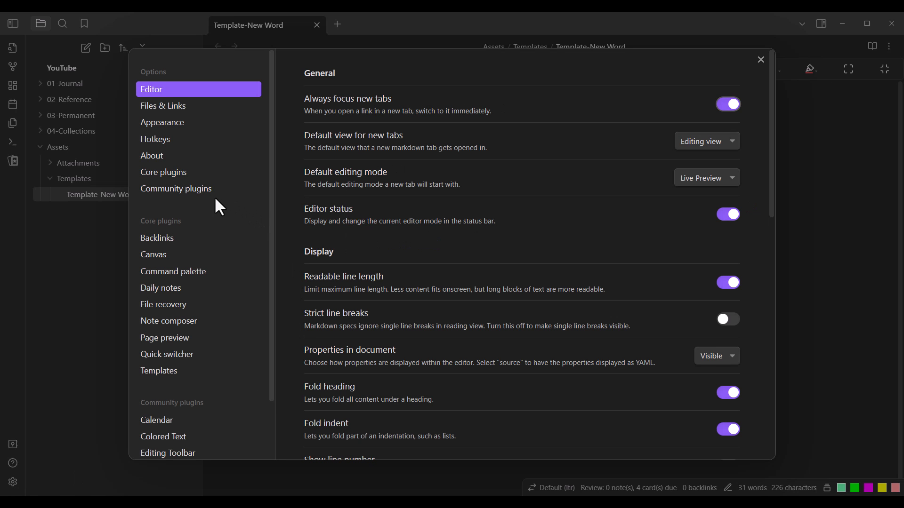
{"action": "left_click", "coordinate": [185, 188]}
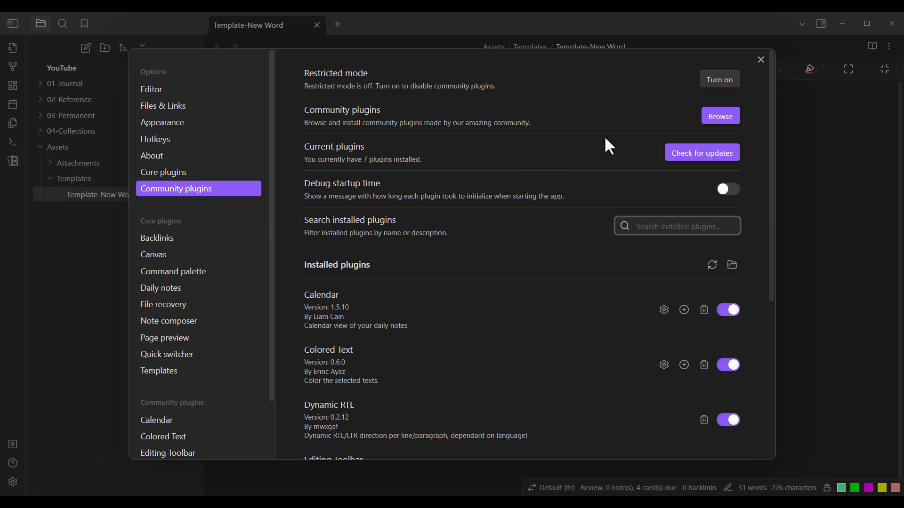
{"action": "left_click", "coordinate": [720, 118]}
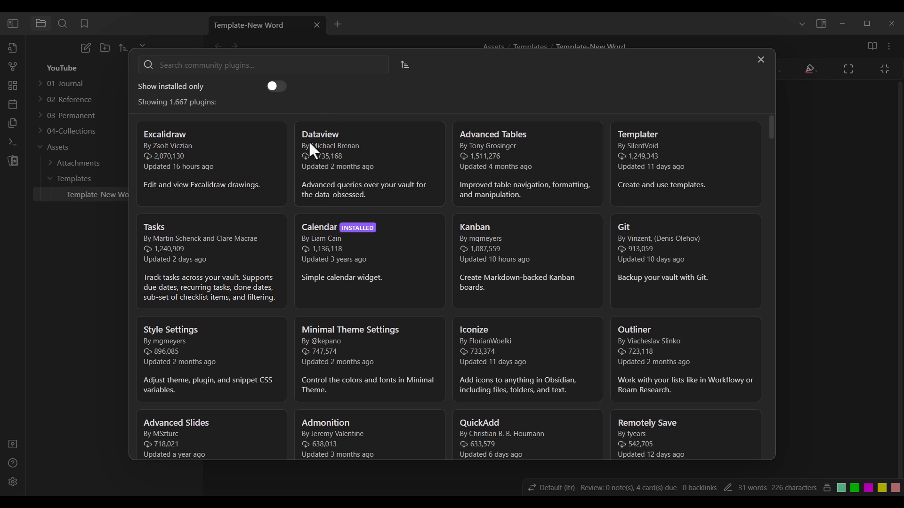
{"action": "left_click", "coordinate": [310, 66]}
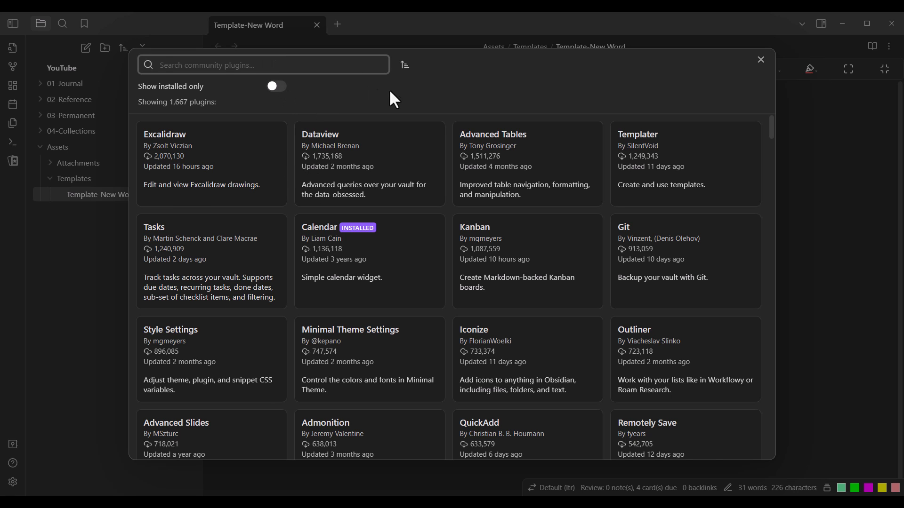
{"action": "type", "text": "templater"}
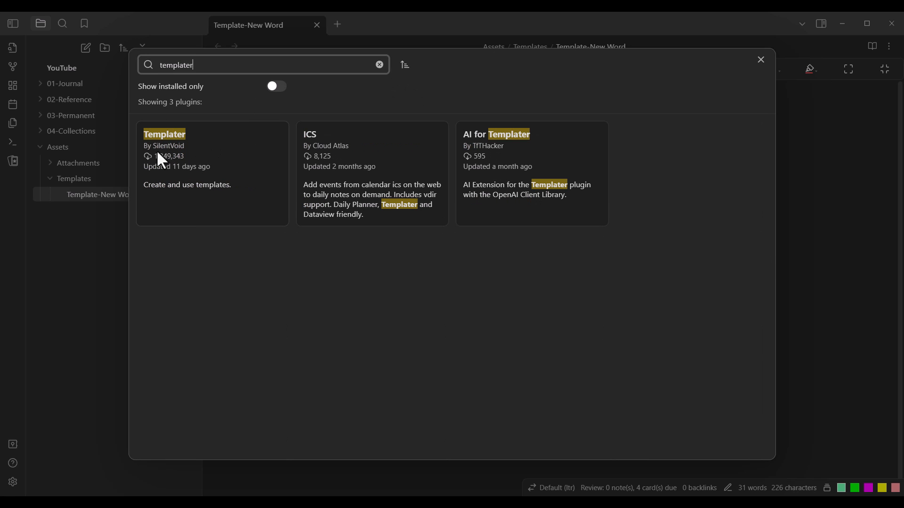
{"action": "left_click", "coordinate": [237, 160]}
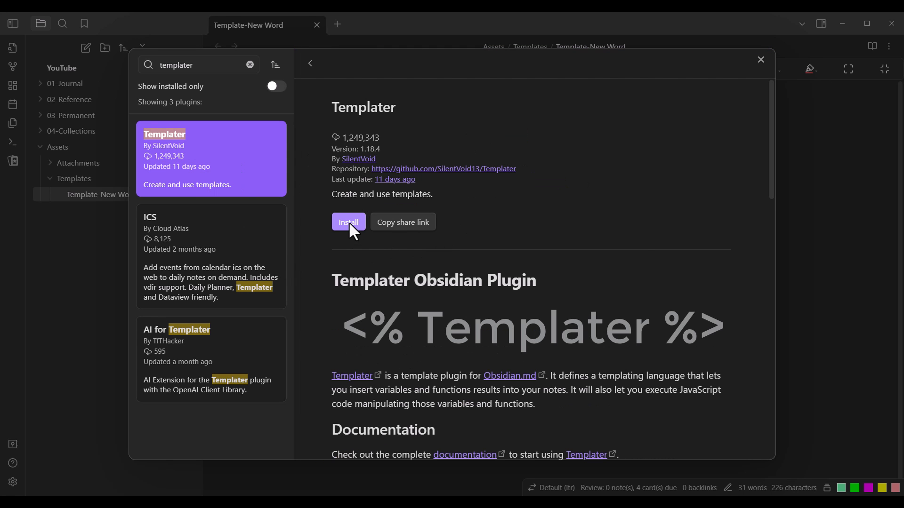
{"action": "left_click", "coordinate": [349, 222]}
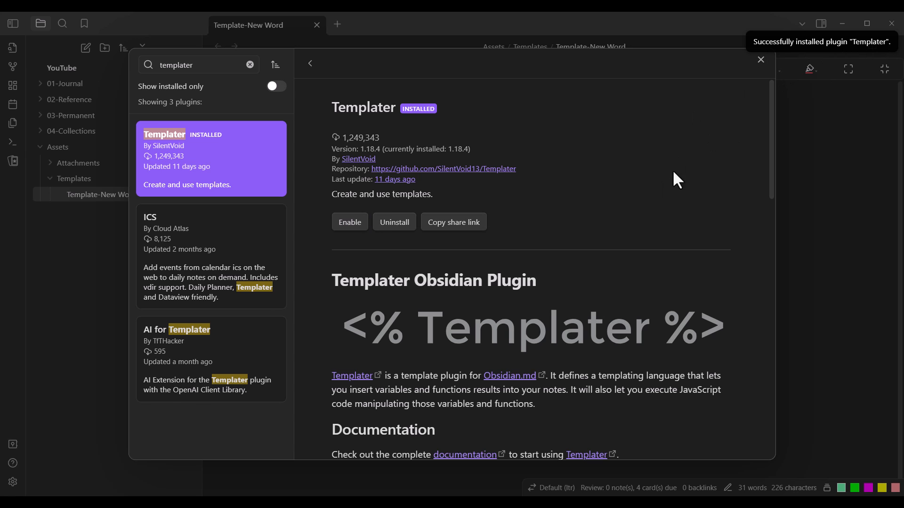
{"action": "left_click", "coordinate": [340, 223]}
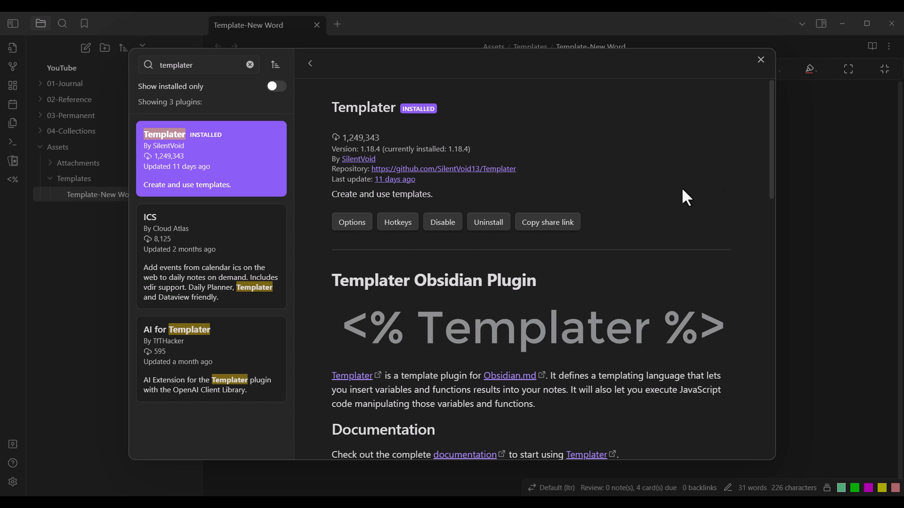
{"action": "key", "text": "Escape"}
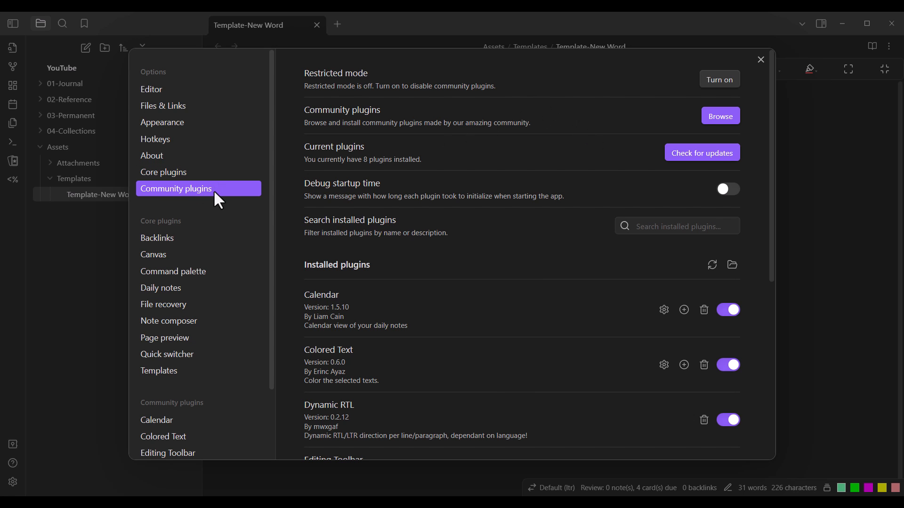
- Set the template folder location in Templater's settings to Assets/Templates
{"action": "scroll", "coordinate": [560, 173], "scroll_direction": "down", "scroll_amount": 7}
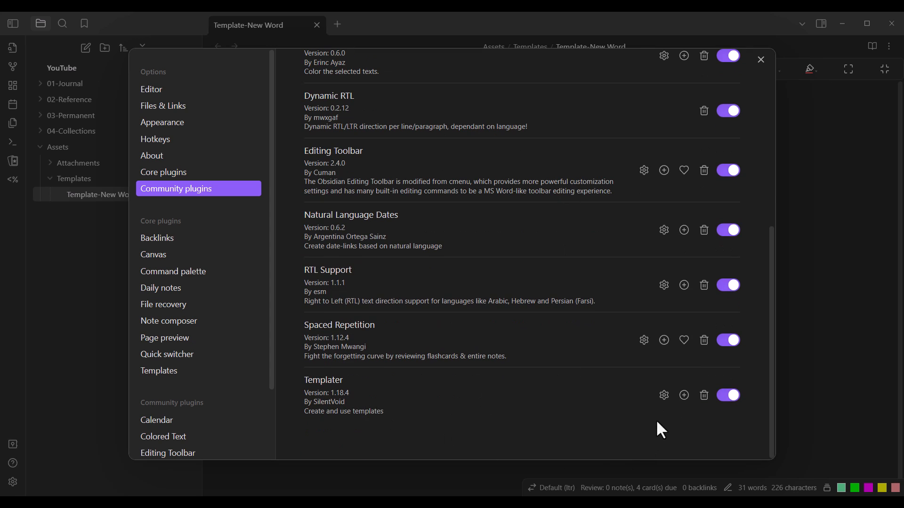
{"action": "left_click", "coordinate": [664, 396]}
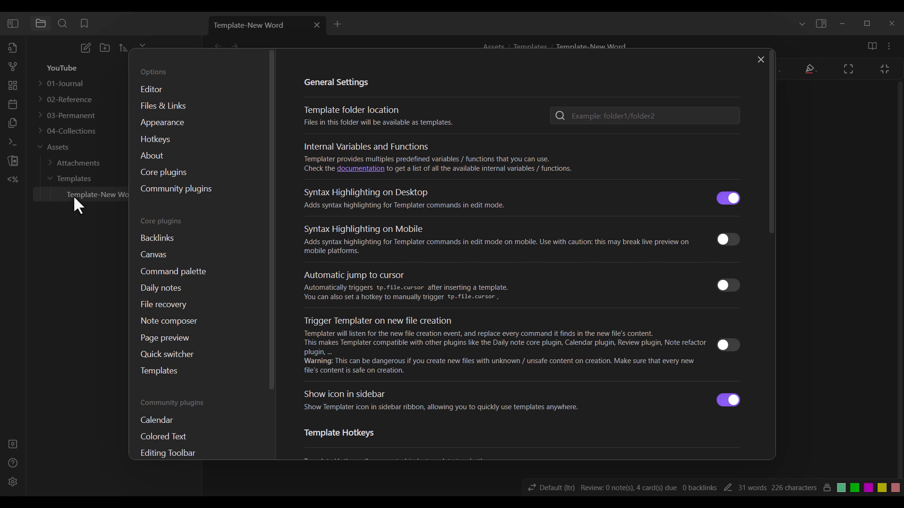
{"action": "left_click", "coordinate": [579, 117]}
{"action": "left_click", "coordinate": [511, 86]}
{"action": "left_click", "coordinate": [575, 116]}
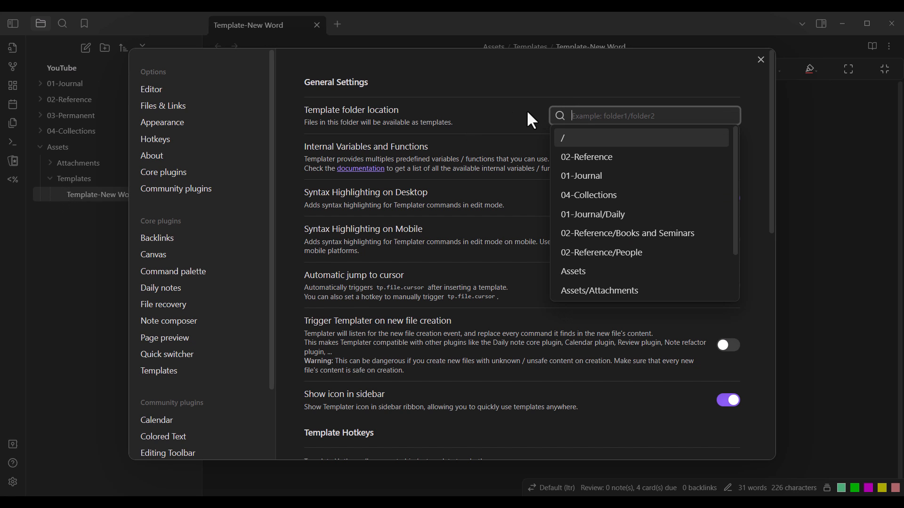
{"action": "type", "text": "Te"}
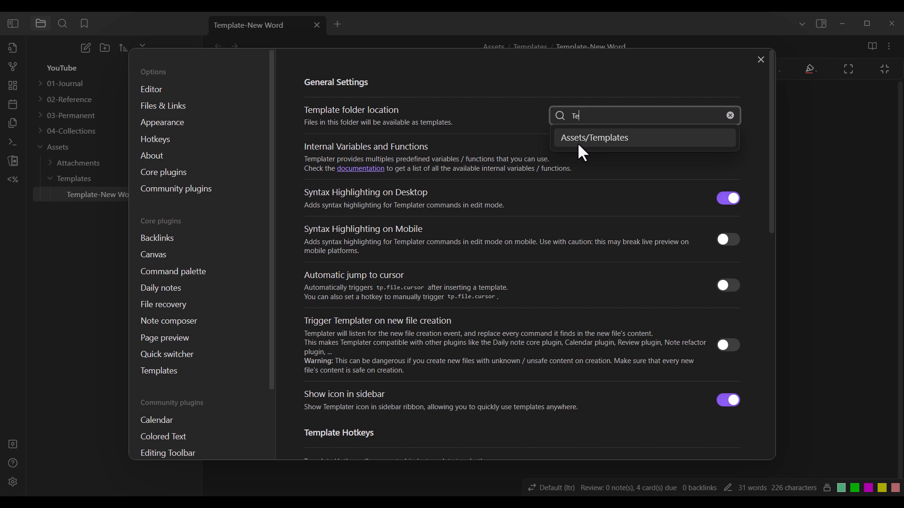
{"action": "left_click", "coordinate": [608, 141]}
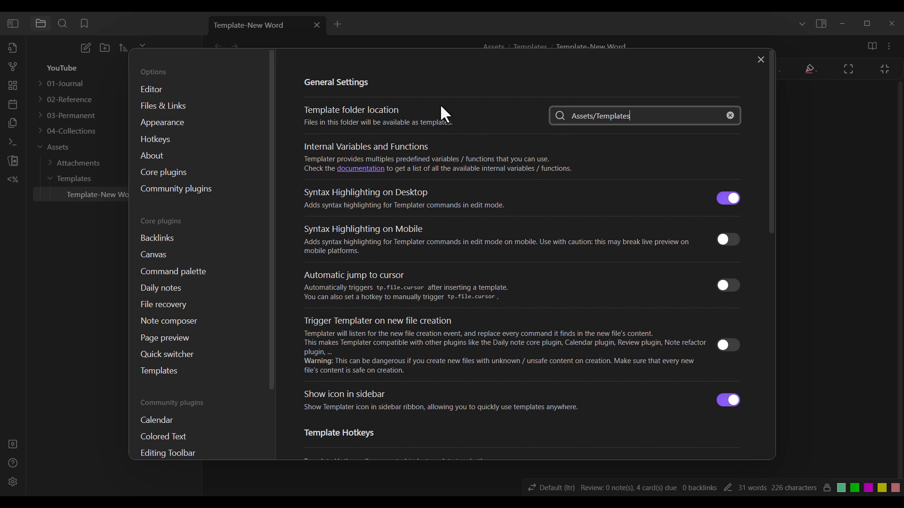
{"action": "left_click", "coordinate": [730, 82]}
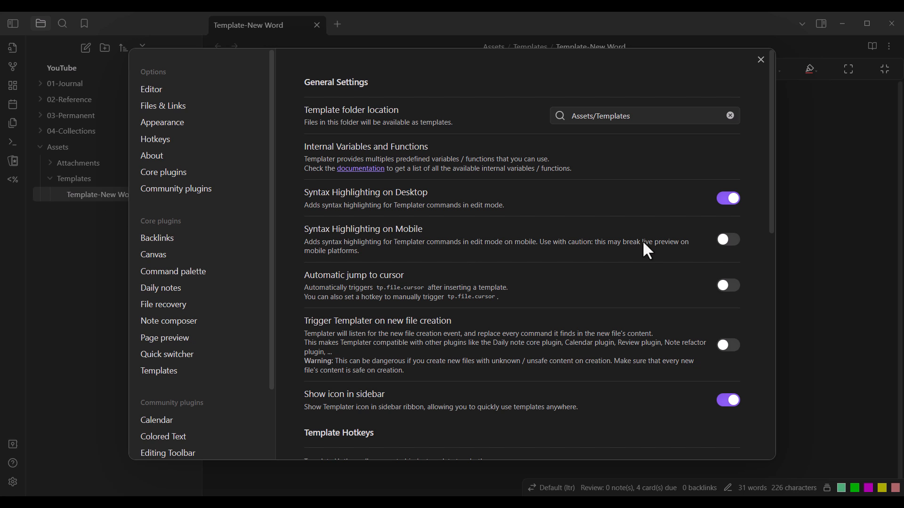
- Add Assets/Templates/Template-New Word.md as a template hotkey entry in Templater's settings
{"action": "scroll", "coordinate": [751, 148], "scroll_direction": "down", "scroll_amount": 5}
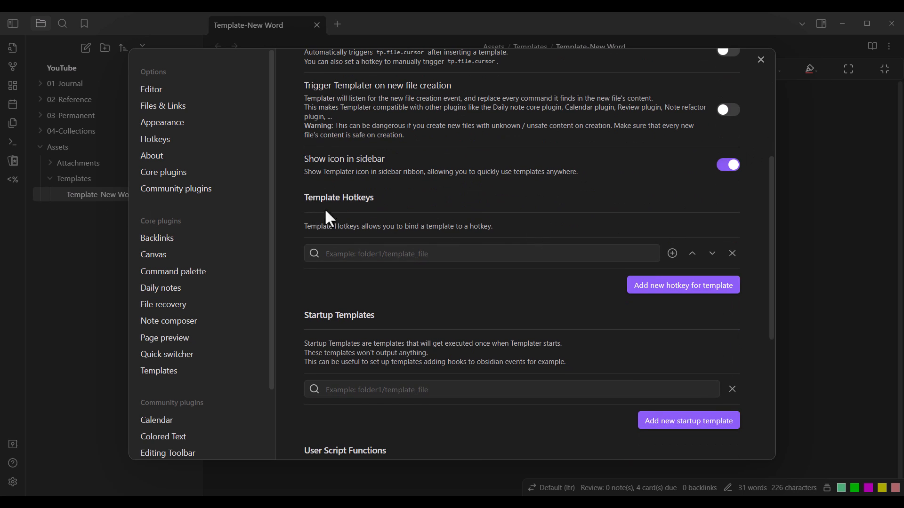
{"action": "left_click", "coordinate": [358, 254]}
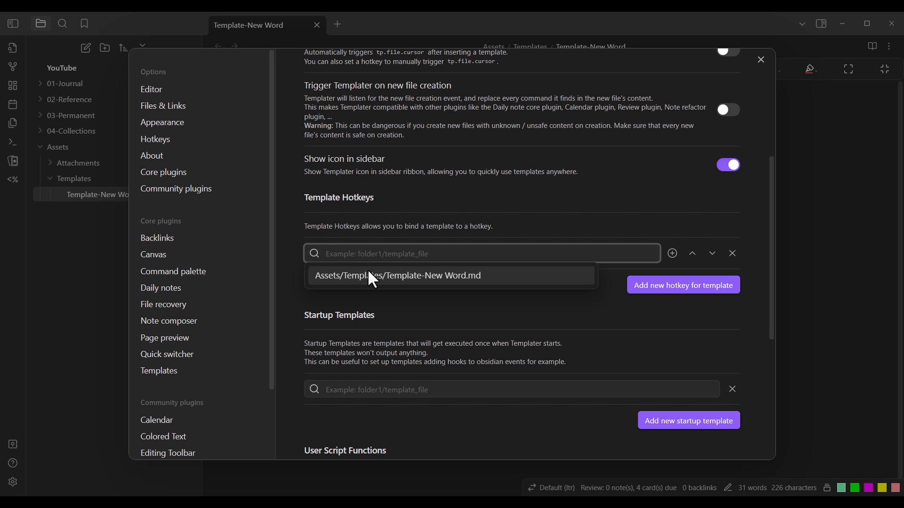
{"action": "left_click", "coordinate": [365, 277]}
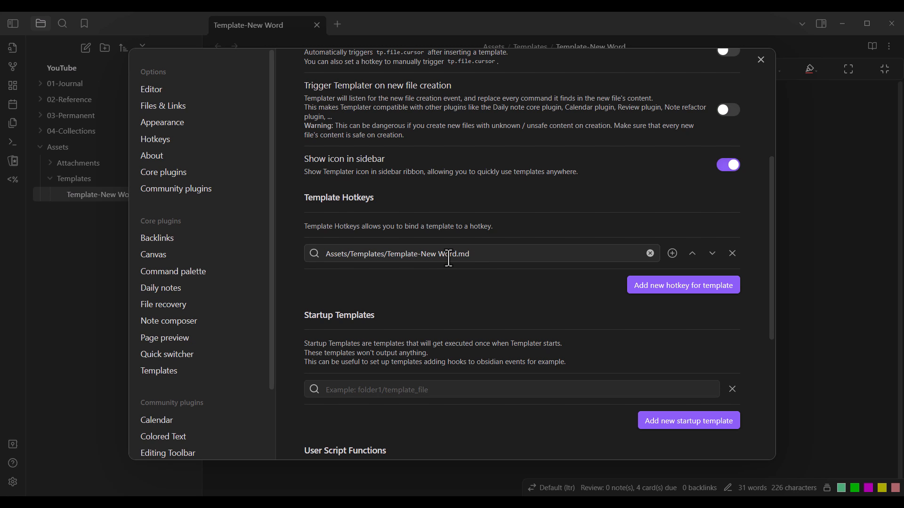
- Assign Ctrl+Alt+N as the hotkey for inserting Template-New Word.md through Templater and close the settings
{"action": "left_click", "coordinate": [672, 254]}
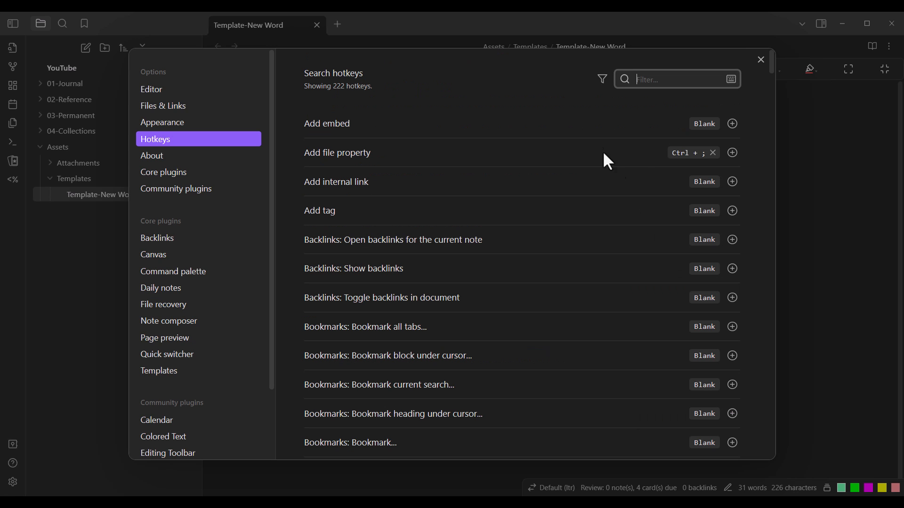
{"action": "left_click", "coordinate": [648, 81]}
{"action": "type", "text": "templater"}
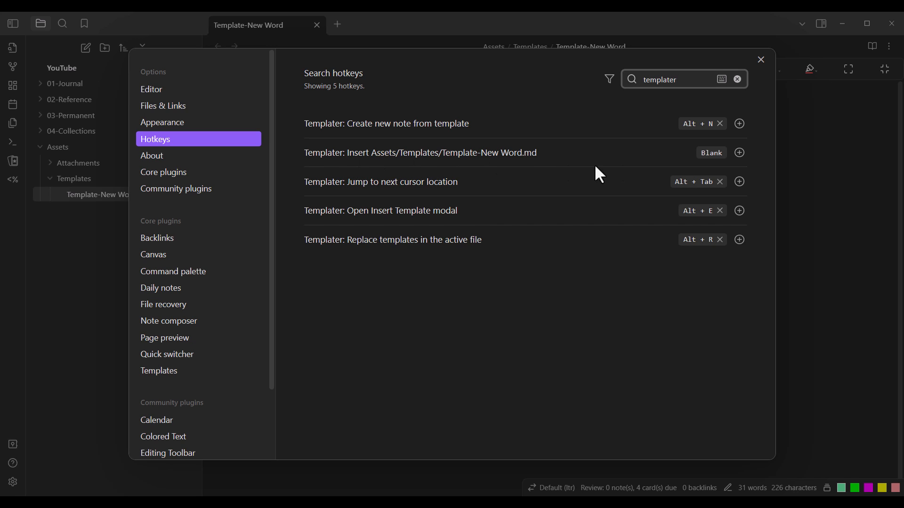
{"action": "left_click", "coordinate": [739, 153]}
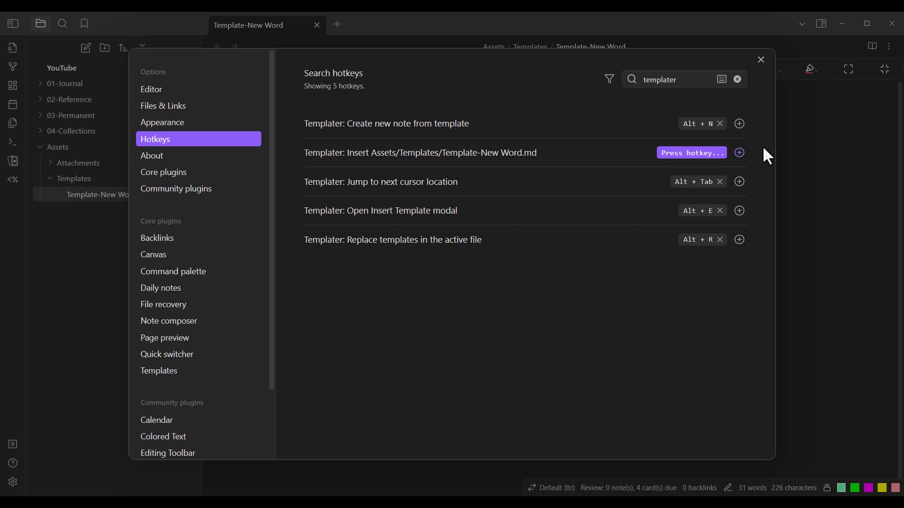
{"action": "key", "text": "ctrl+alt+n"}
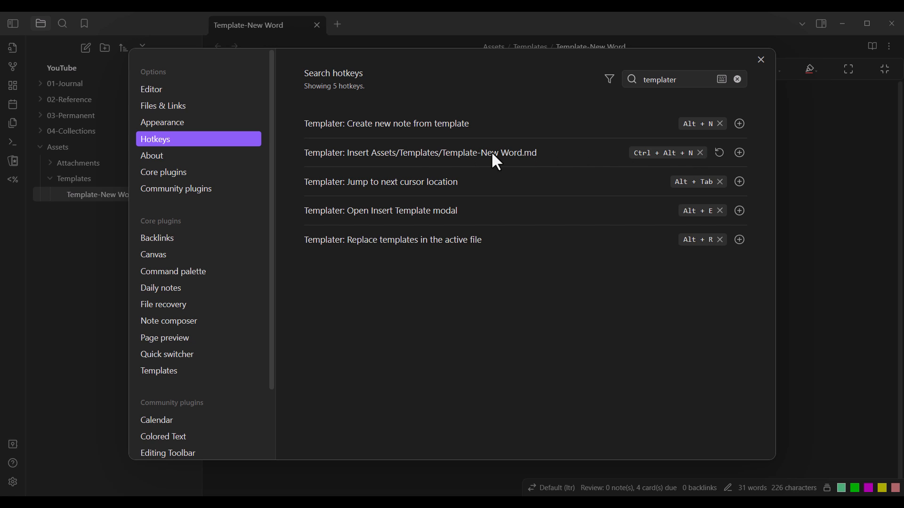
{"action": "left_click", "coordinate": [761, 60]}
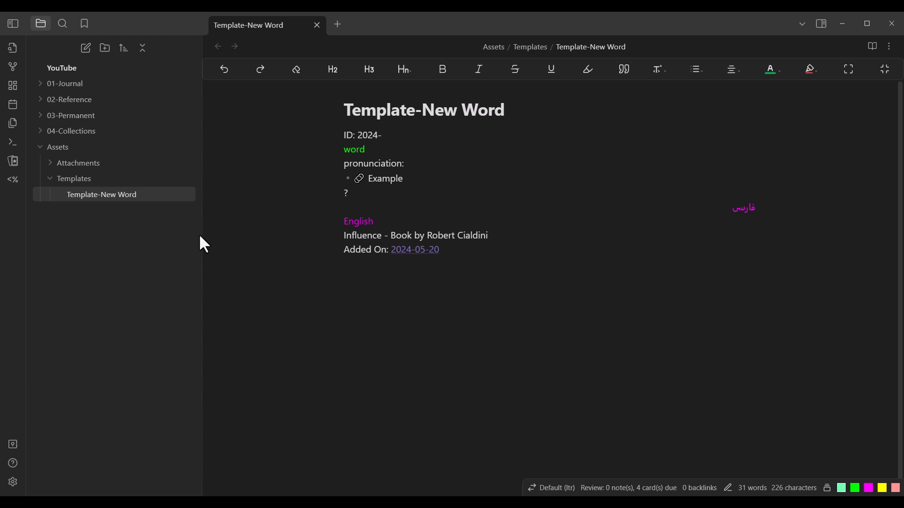
- Open the 2024-English Flashcards note in 03-Permanent/Language and insert the New Word template below the last card
{"action": "left_click", "coordinate": [42, 115]}
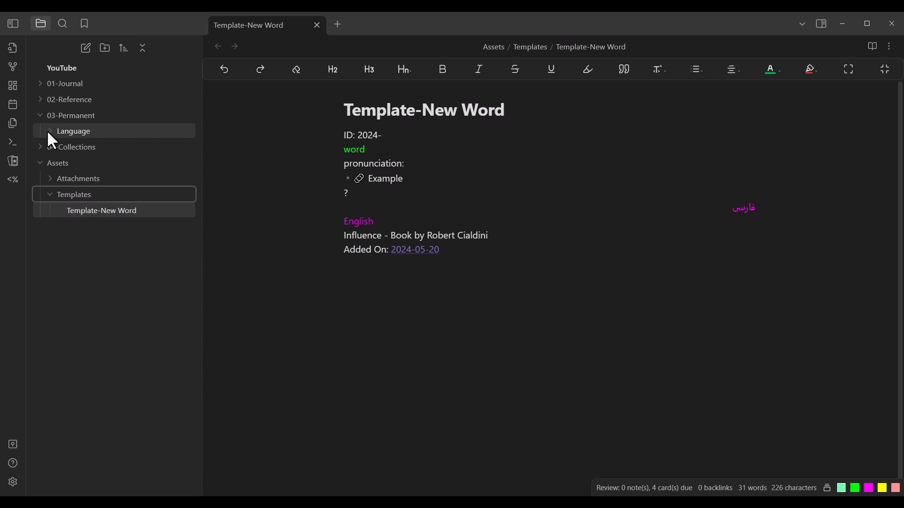
{"action": "left_click", "coordinate": [45, 131]}
{"action": "left_click", "coordinate": [80, 163]}
{"action": "scroll", "coordinate": [384, 238], "scroll_direction": "down", "scroll_amount": 8}
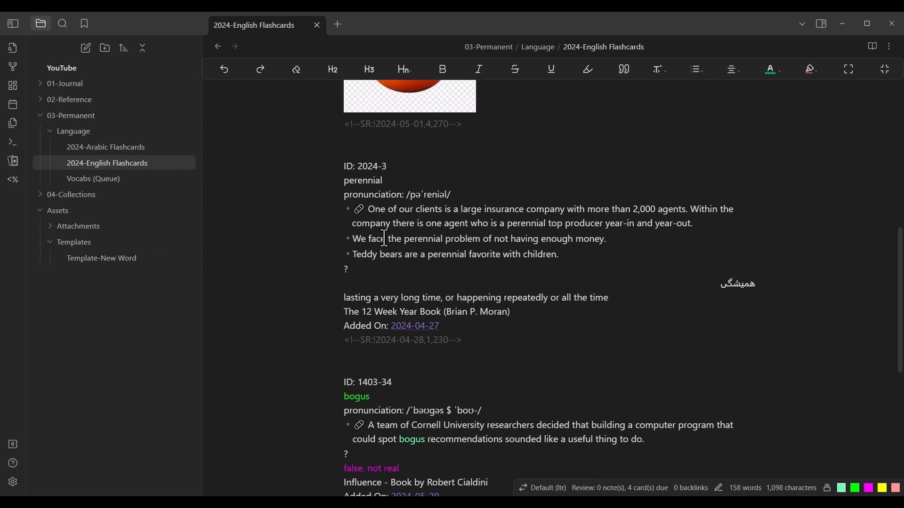
{"action": "scroll", "coordinate": [384, 238], "scroll_direction": "down", "scroll_amount": 7}
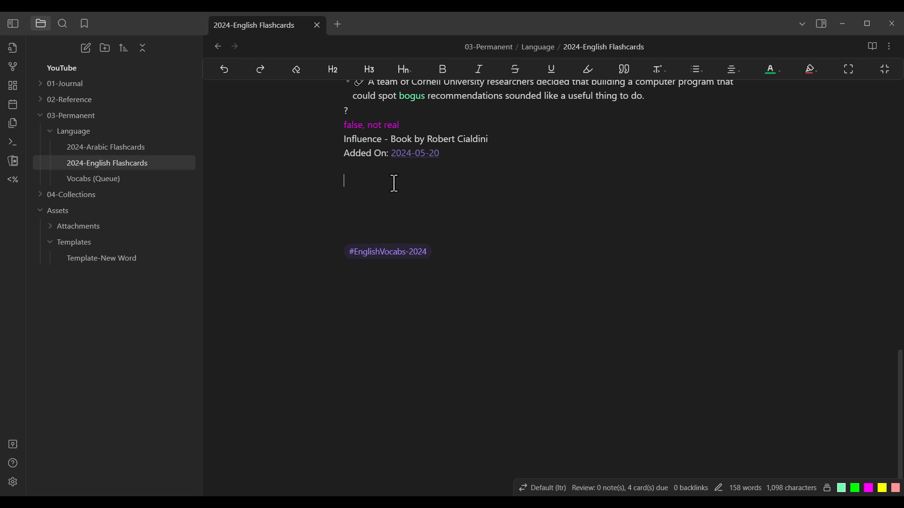
{"action": "key", "text": "alt+e"}
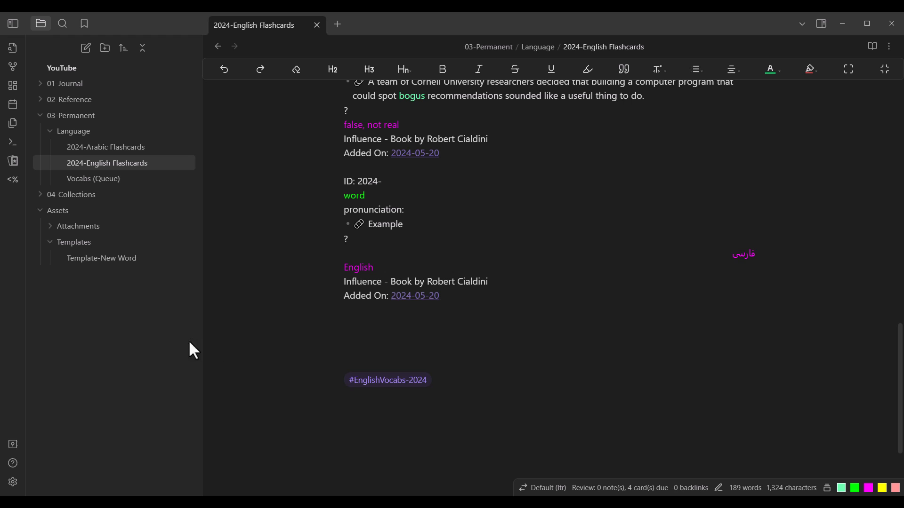
- Open Template-New Word in a separate tab and add a horizontal divider (---) below its Added On line
{"action": "left_click", "coordinate": [100, 258], "text": "ctrl"}
{"action": "left_click", "coordinate": [366, 267]}
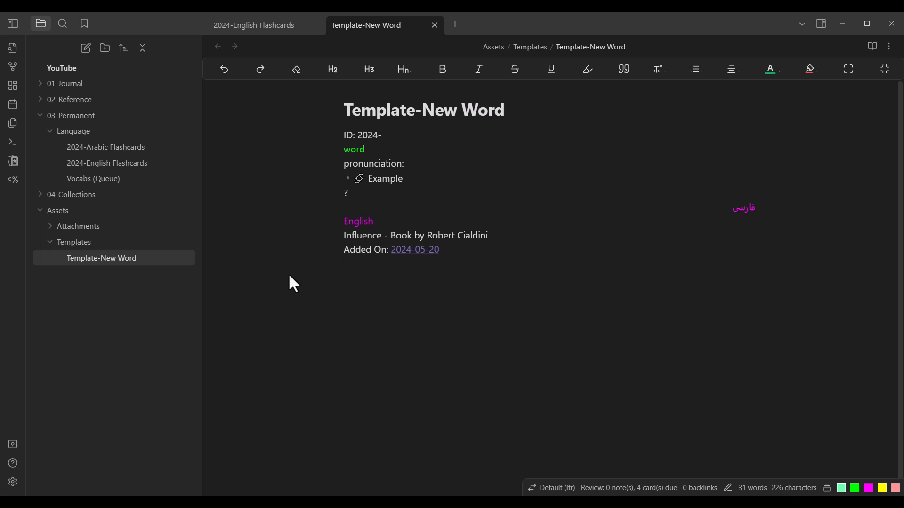
{"action": "key", "text": "Return"}
{"action": "type", "text": "---"}
{"action": "key", "text": "Return"}
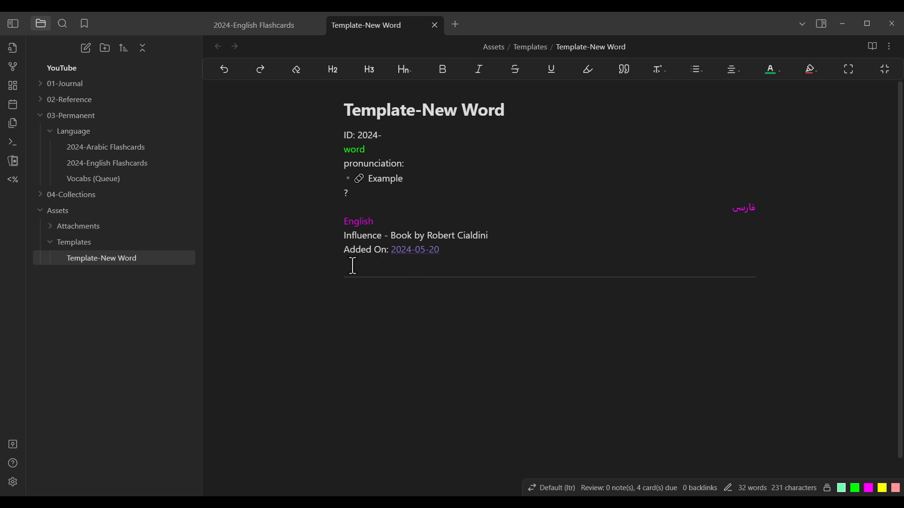
- Close the template and replace the blank card in 2024-English Flashcards with a fresh insertion of the updated New Word template
{"action": "left_click", "coordinate": [434, 25]}
{"action": "left_click_drag", "start_coordinate": [452, 300], "coordinate": [335, 185]}
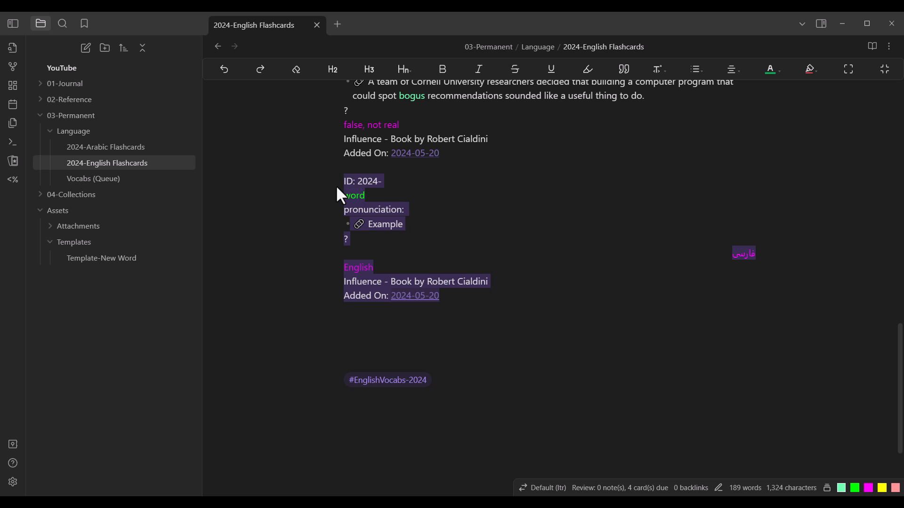
{"action": "key", "text": "BackSpace"}
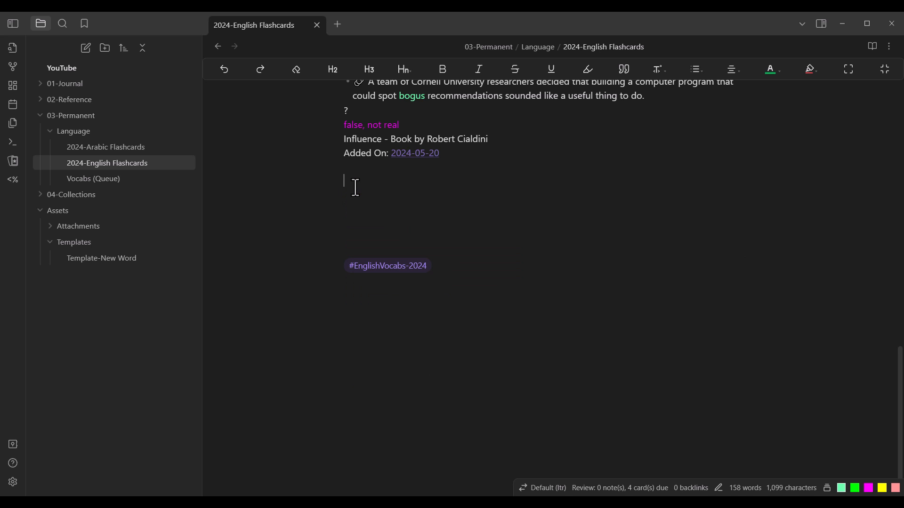
{"action": "type", "text": "ID: 2024- word pronunciation: Example ? فارسی English Influence - Book by Robert Cialdini Added On: 2024-05-20"}
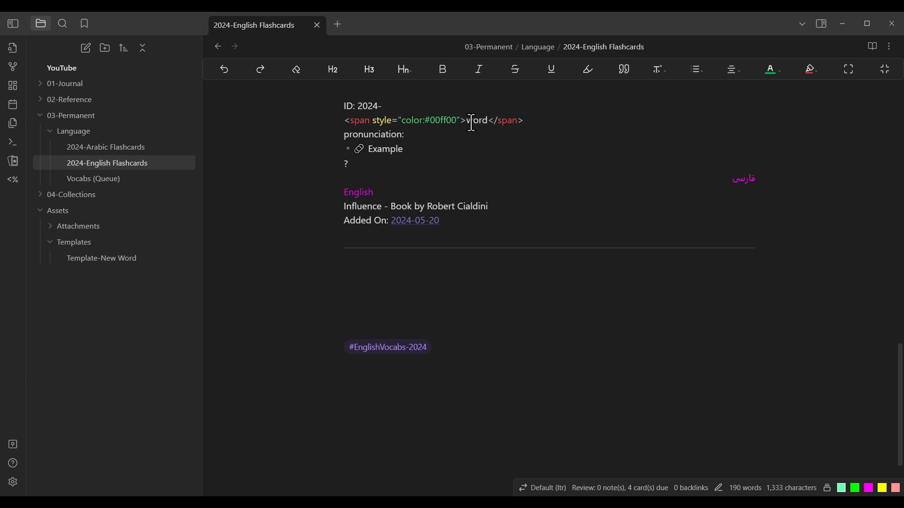
- Set the new card's word to bogus and its pronunciation to /ˈbəʊɡəs $ ˈboʊ-/
{"action": "double_click", "coordinate": [470, 121]}
{"action": "type", "text": "bogus"}
{"action": "left_click", "coordinate": [416, 136]}
{"action": "type", "text": "/ˈbəʊɡəs $ ˈboʊ-/"}
- Set the example to "A team of Cornell University researchers decided that building a computer program that could spot bogus recommendations sounded like a useful thing to do."
{"action": "left_click", "coordinate": [417, 150]}
{"action": "left_click_drag", "start_coordinate": [417, 150], "coordinate": [369, 150]}
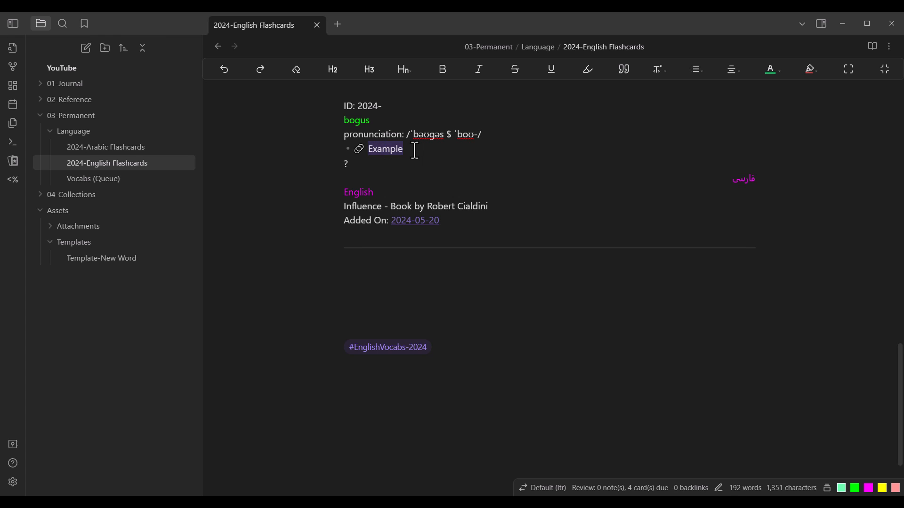
{"action": "type", "text": "A team of Cornell University researchers decided that building a computer program that could spot bogus recommendations sounded like a useful thing to do."}
- Replace the فارسی placeholder with "جعلی، غیرواقعی" and the English placeholder with "false, not real" in the new card
{"action": "left_click", "coordinate": [510, 202]}
{"action": "double_click", "coordinate": [476, 193]}
{"action": "type", "text": "جعلی، غیرواقعی"}
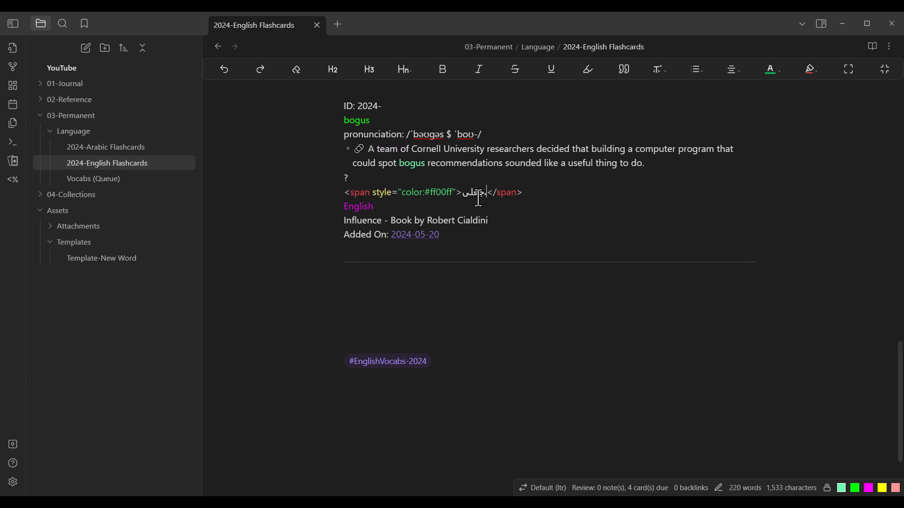
{"action": "double_click", "coordinate": [471, 205]}
{"action": "type", "text": "false, not real"}
{"action": "left_click", "coordinate": [535, 221]}
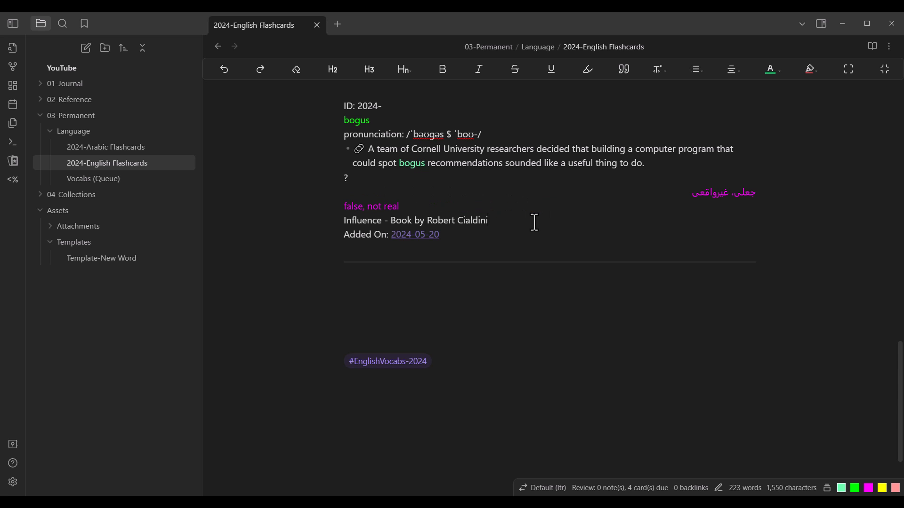